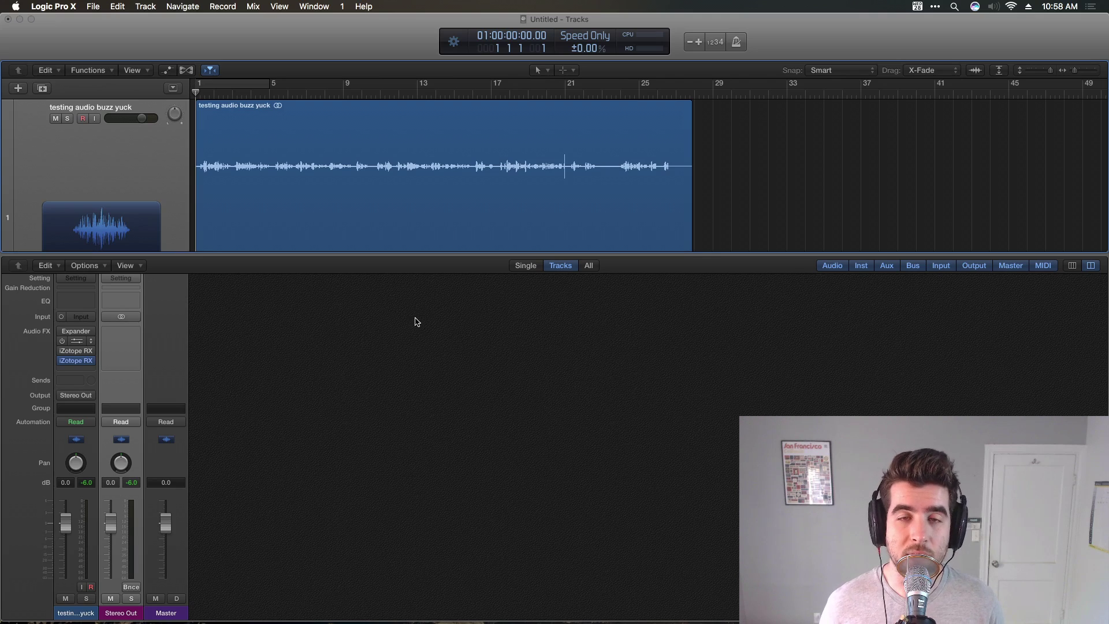
In iZotope RX 5, close the Gain module to reveal the testing audio buzz yuck.m4a spectrogram.
key(super+Tab)
key(super+Tab)
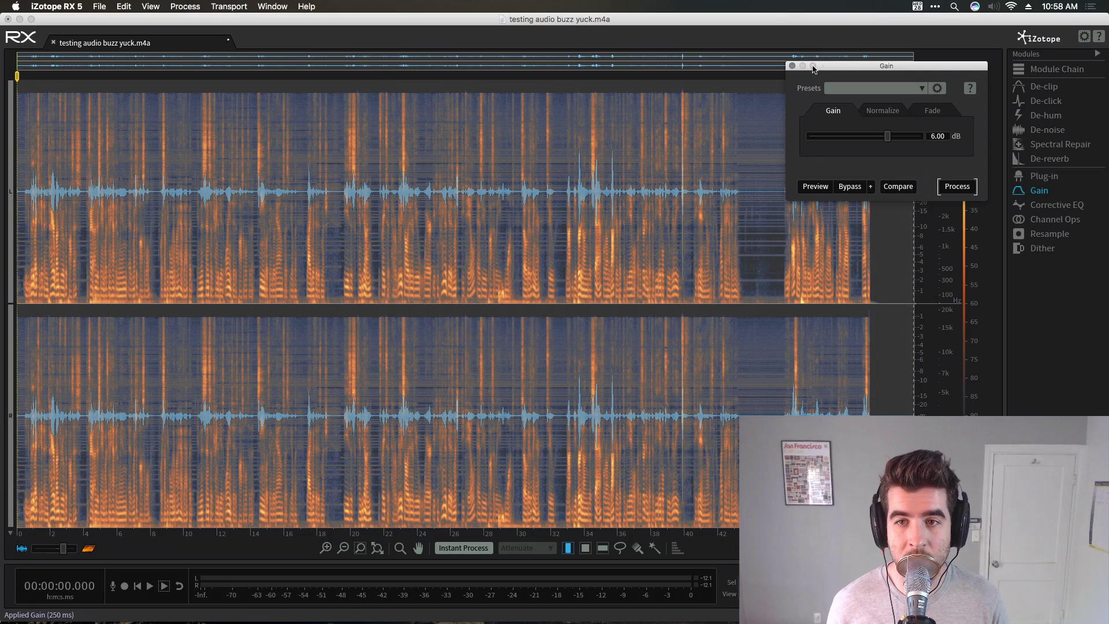
click(791, 66)
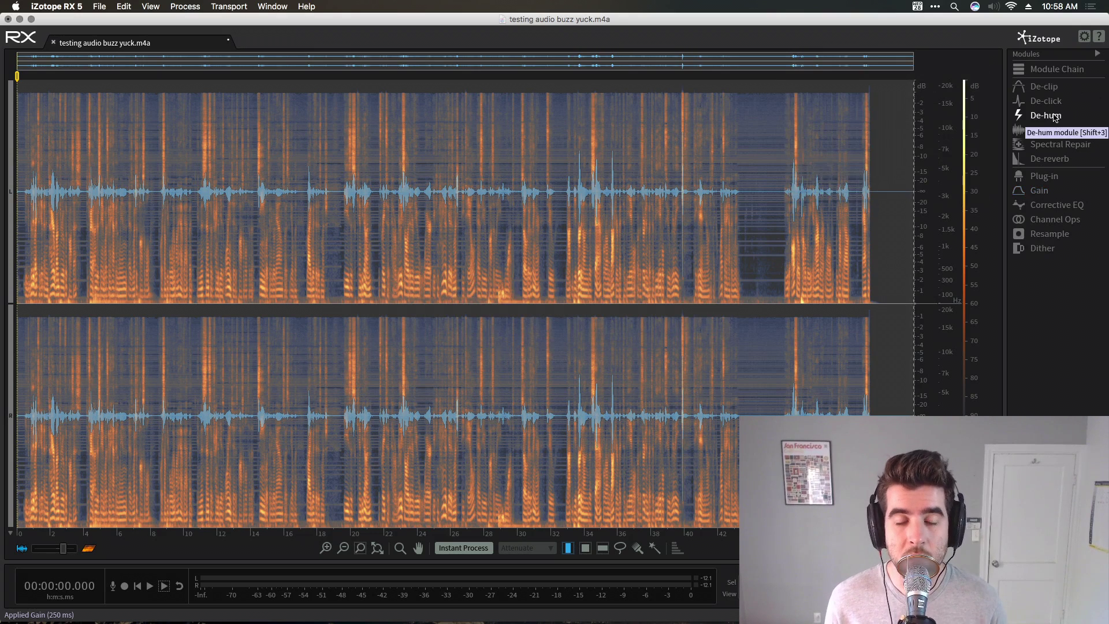
Bring Logic Pro X back to the front, showing the buzzy dialogue track and its plug-ins.
key(super+Tab)
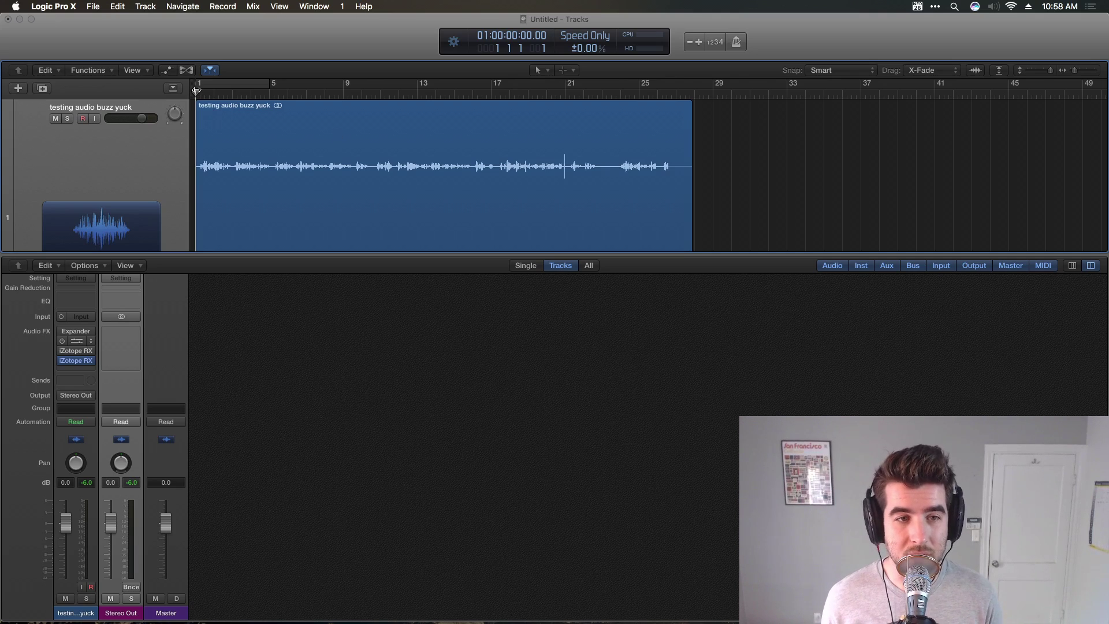
Play the testing audio buzz yuck track, restart it from the beginning, then stop playback.
key(space)
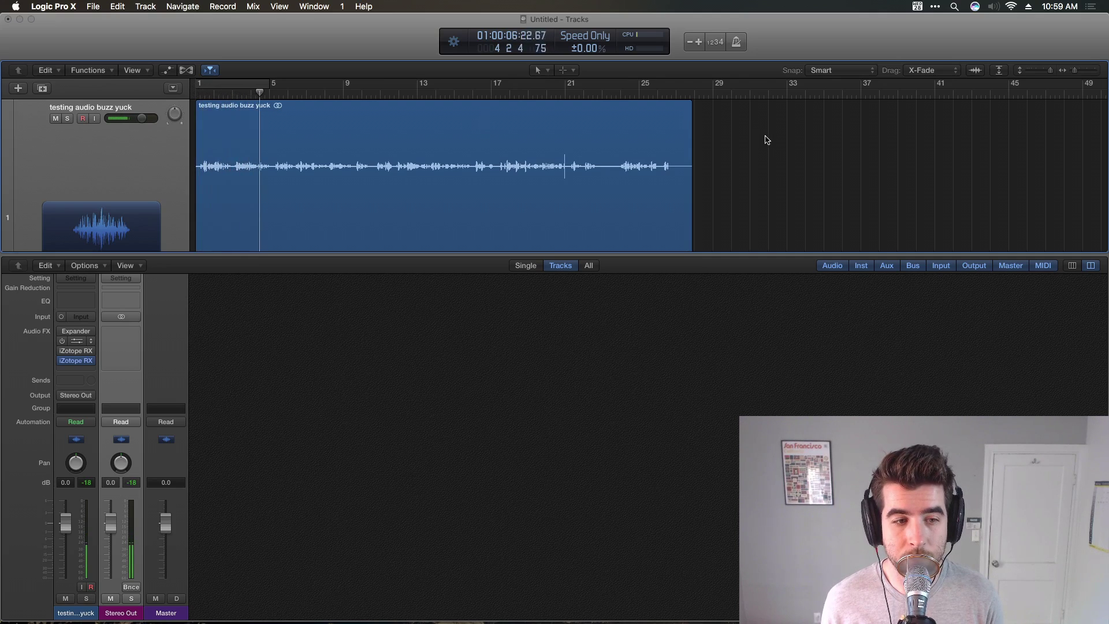
mouse_move(65, 364)
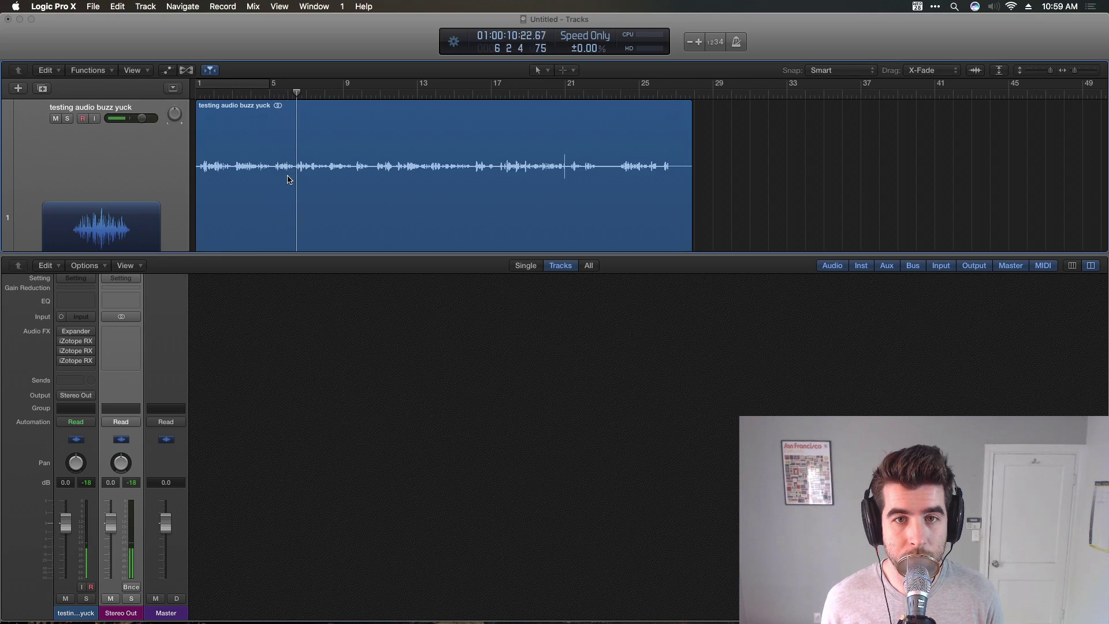
key(Return)
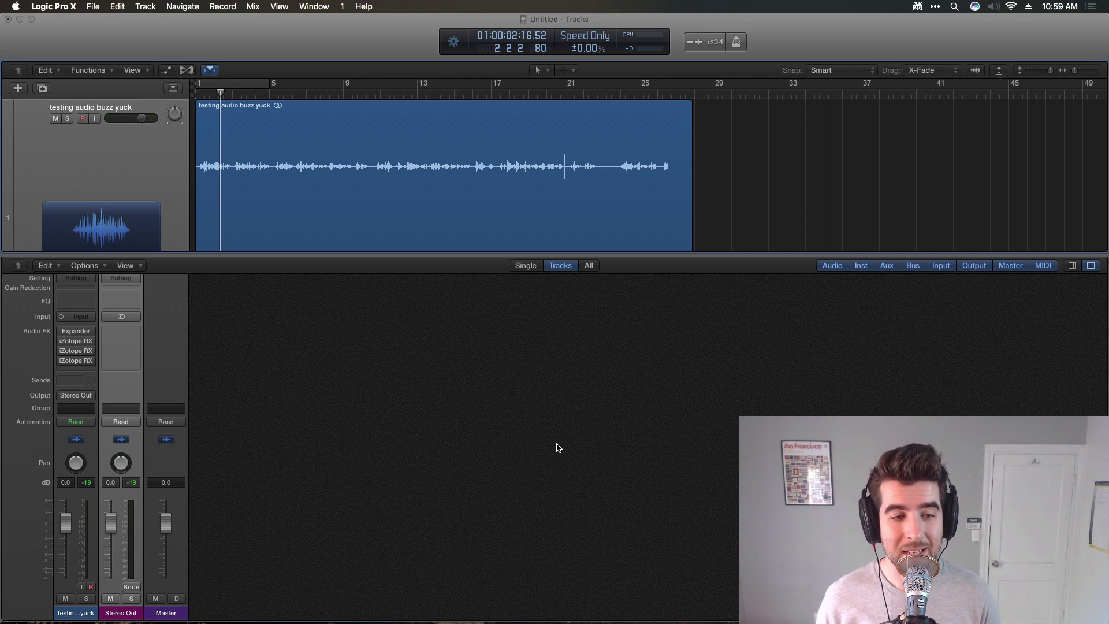
key(space)
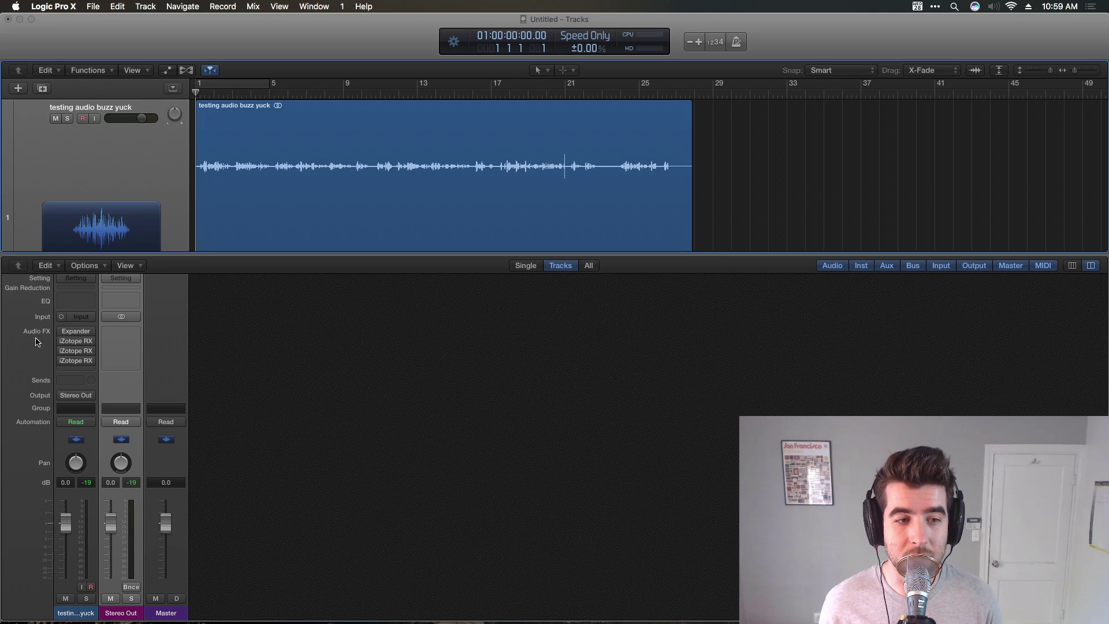
Nudge the Expander threshold up and set Knee to 0.8 and Gain to -0.5 dB.
click(78, 331)
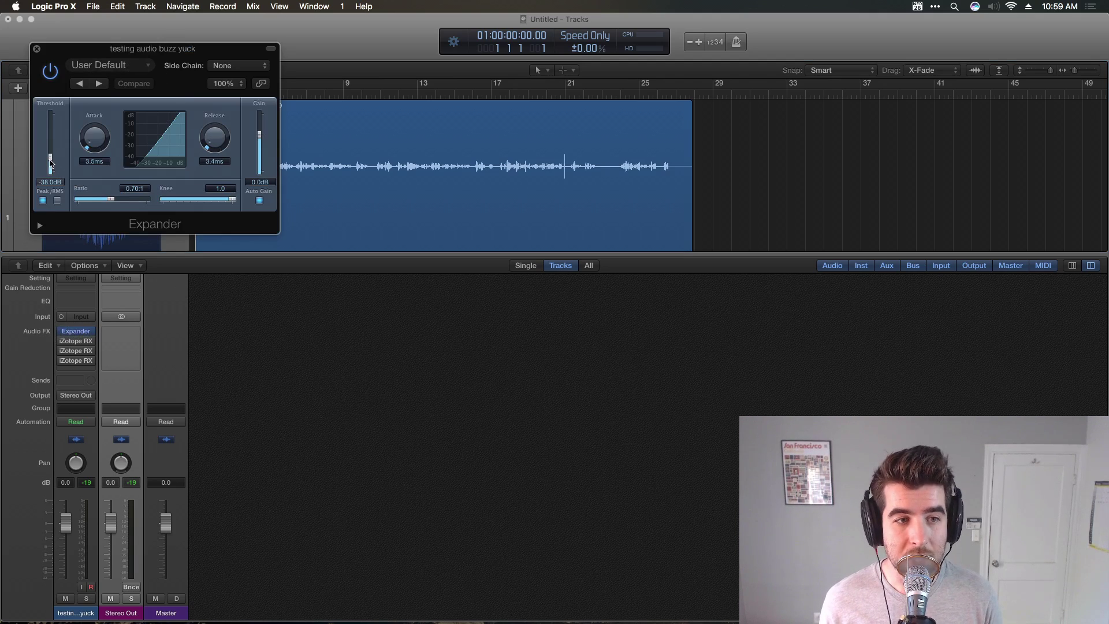
drag(51, 163, 51, 160)
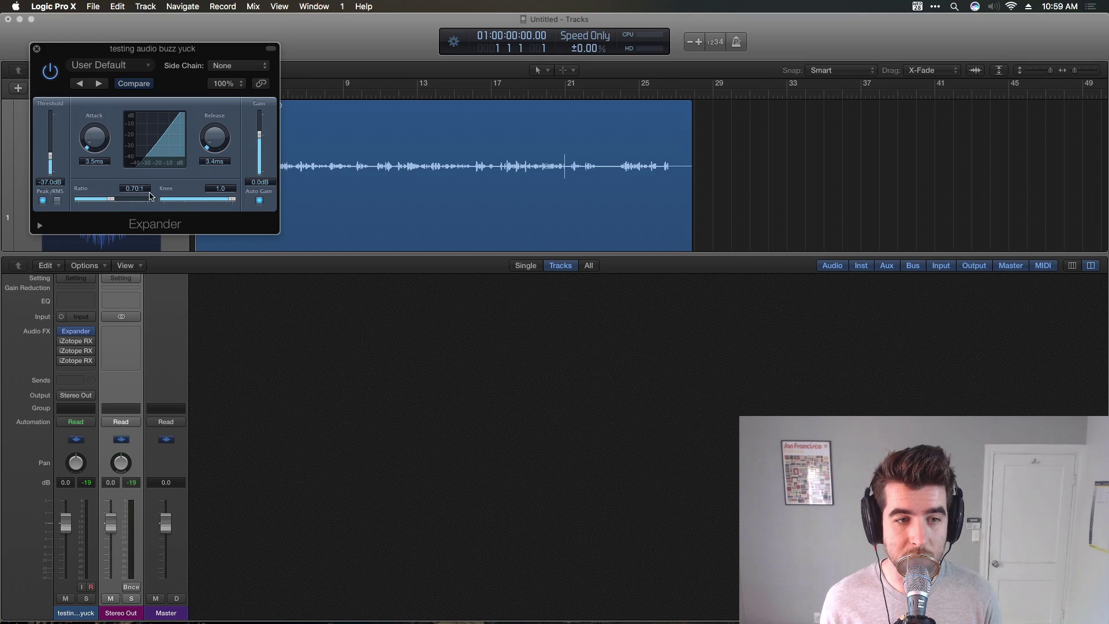
mouse_move(234, 201)
mouse_down()
mouse_move(199, 202)
mouse_move(218, 202)
mouse_up()
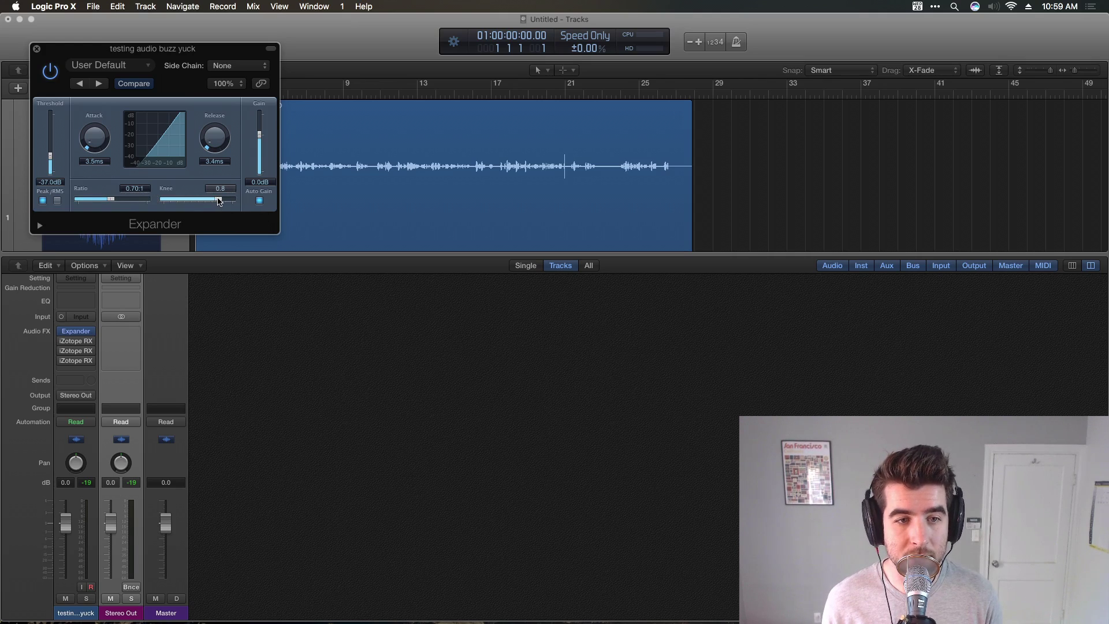
drag(260, 138, 260, 134)
click(37, 50)
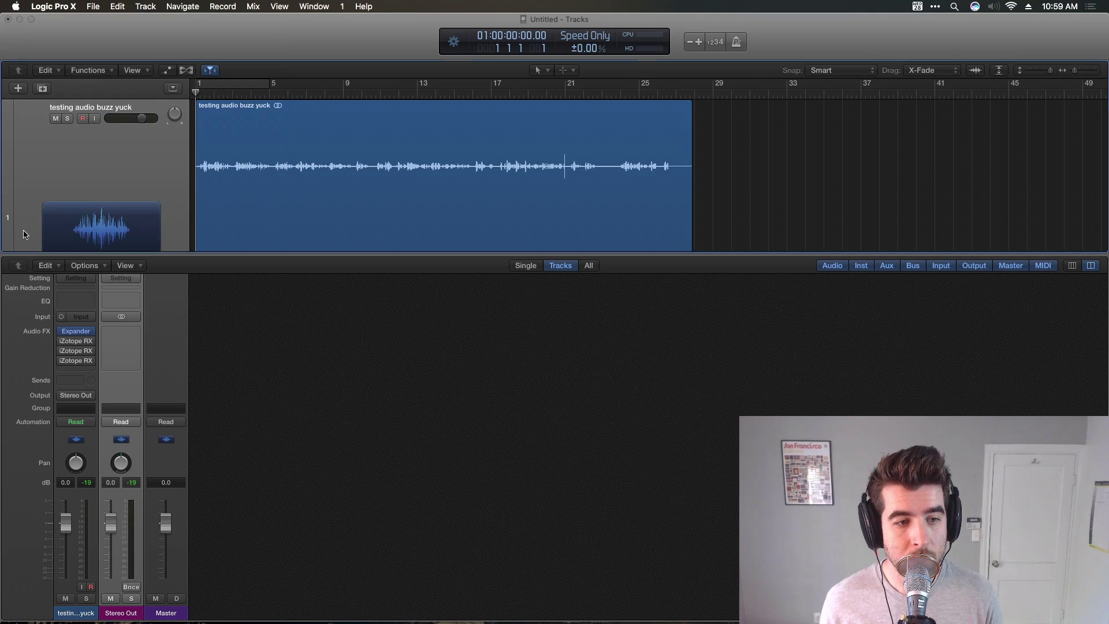
Play the dialogue, replace the Expander with No Plug-in, then undo to restore it.
key(space)
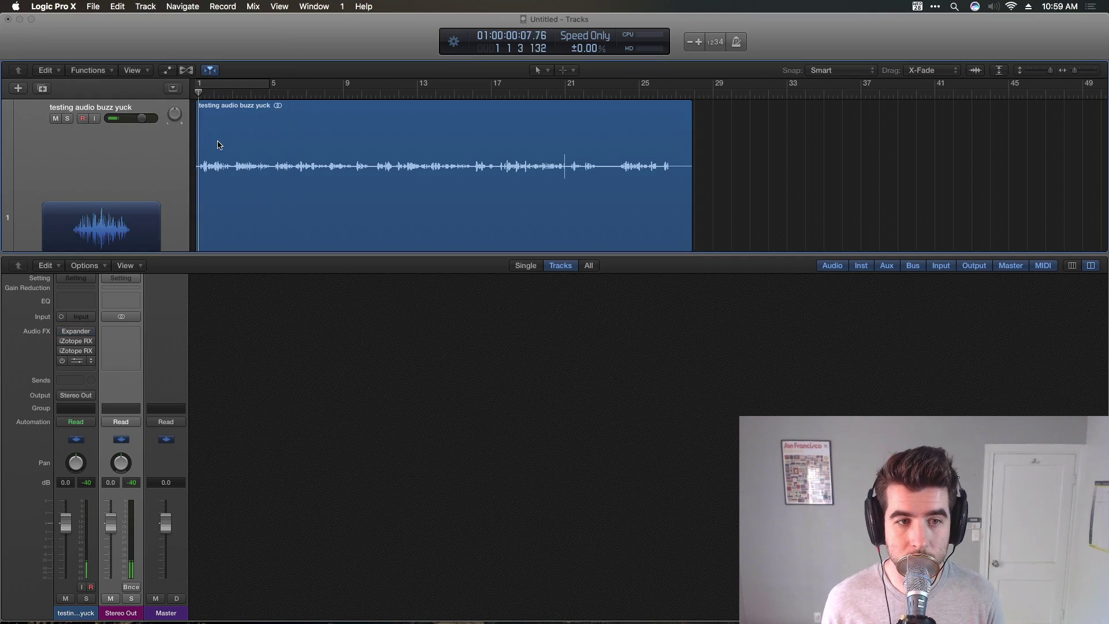
click(65, 330)
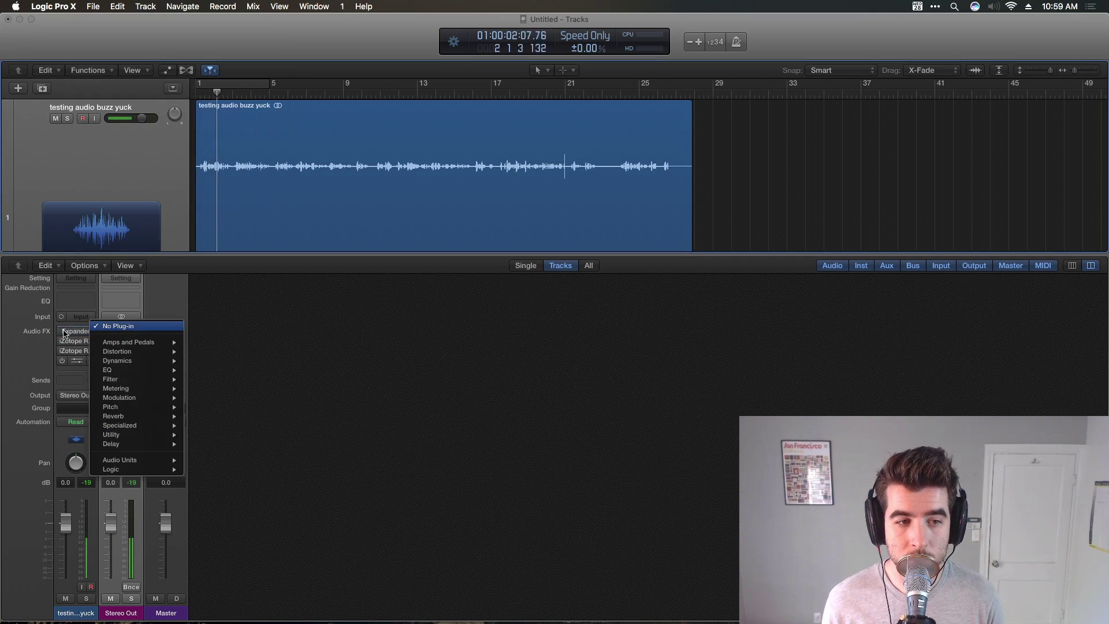
click(63, 331)
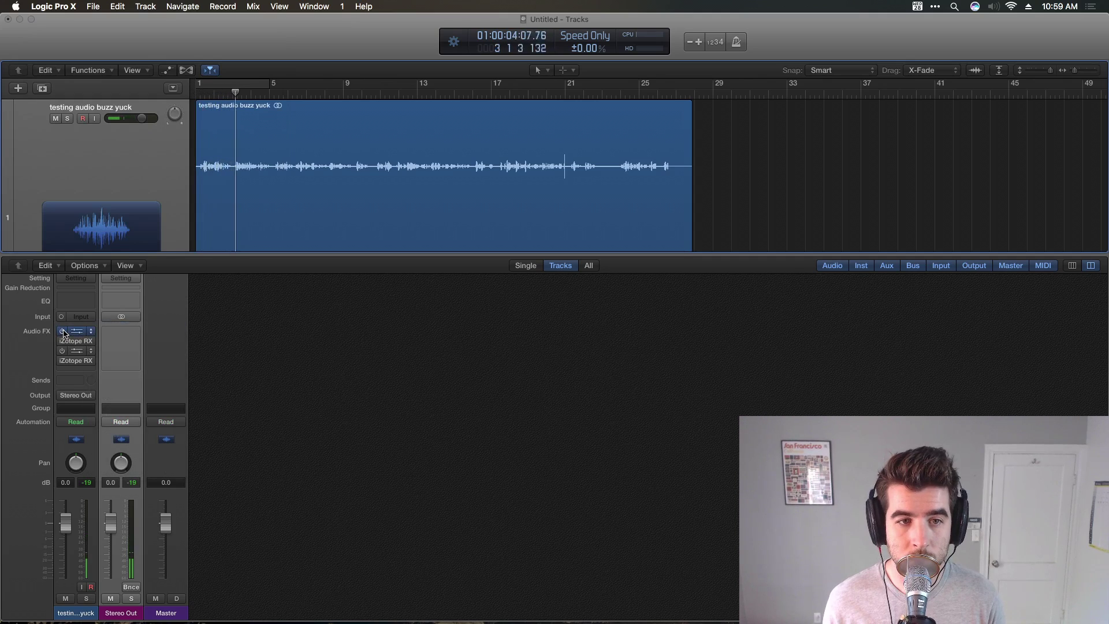
key(super+z)
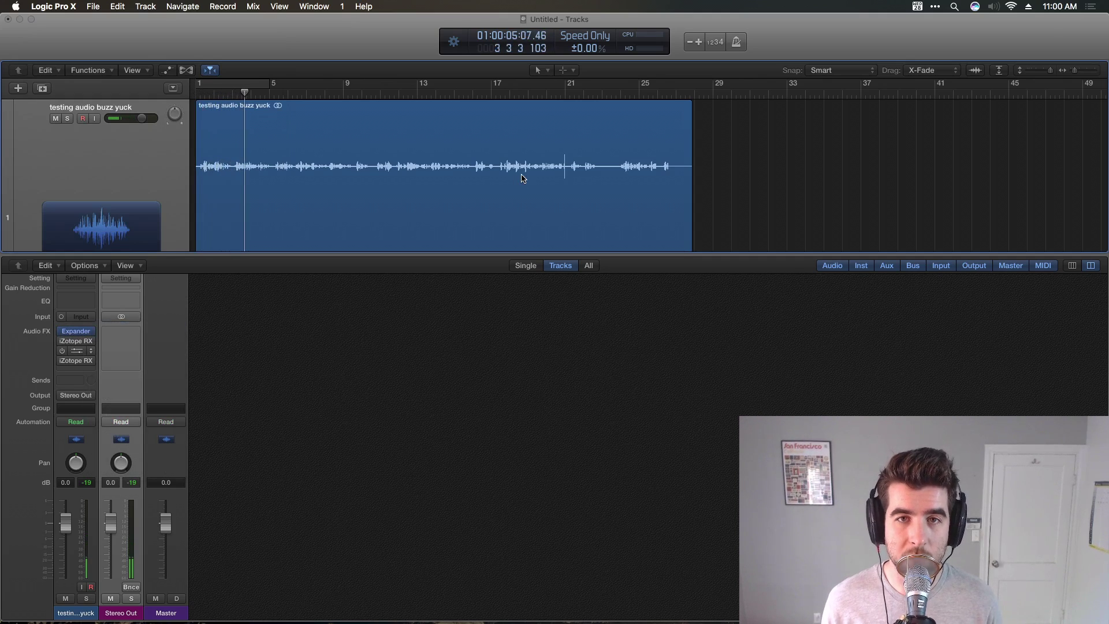
Set the first Dialogue De-noise to about -4.0 threshold and 10.2 reduction.
click(79, 342)
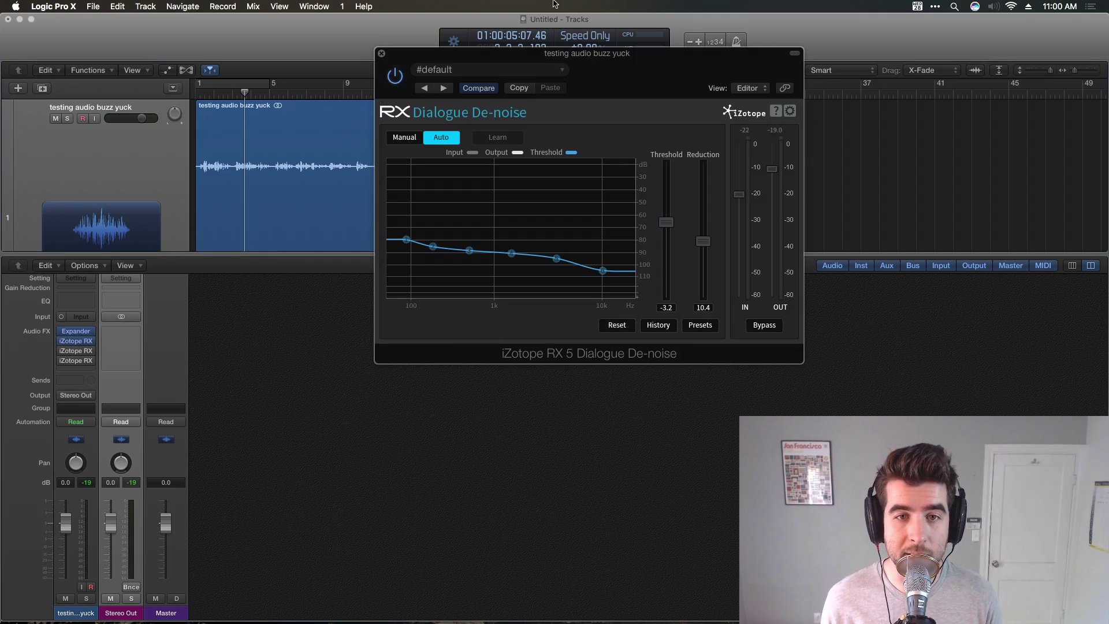
drag(553, 58, 434, 76)
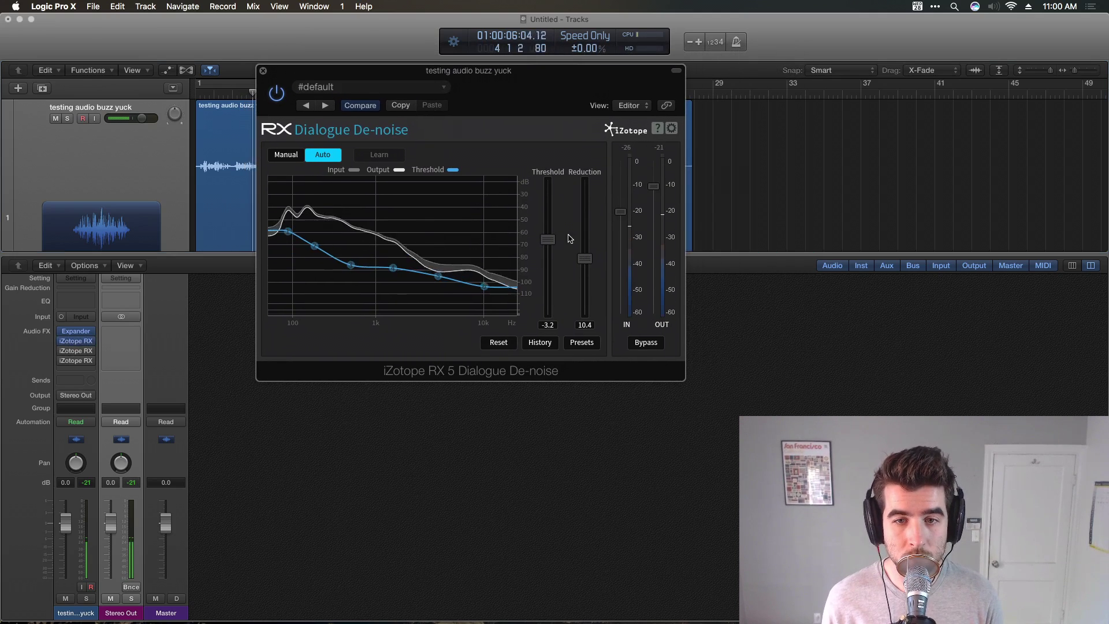
drag(553, 239, 553, 243)
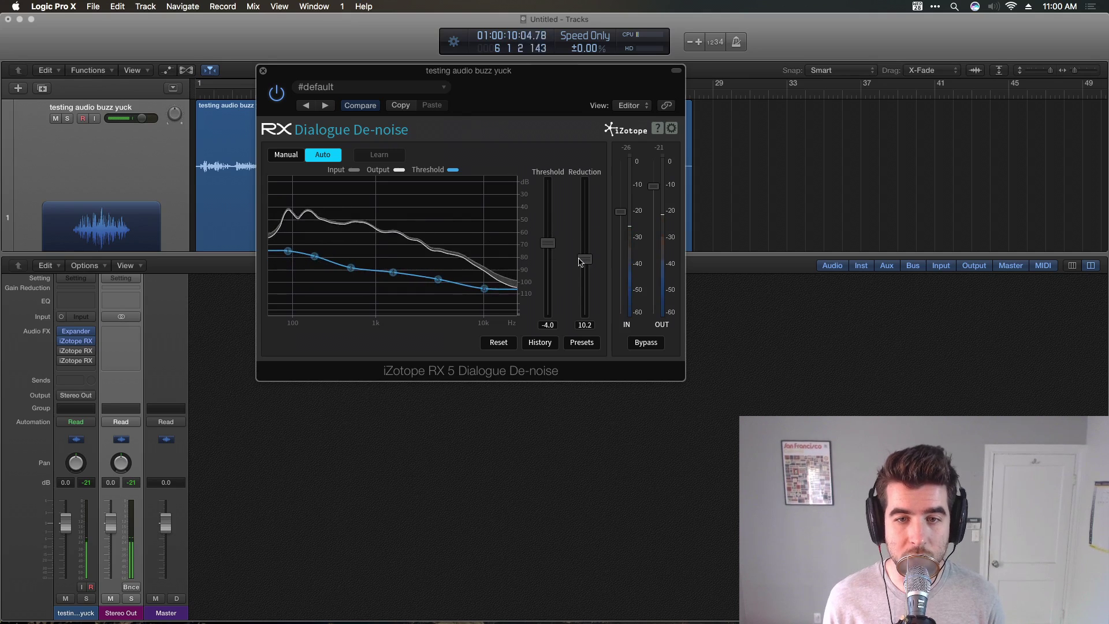
mouse_move(652, 191)
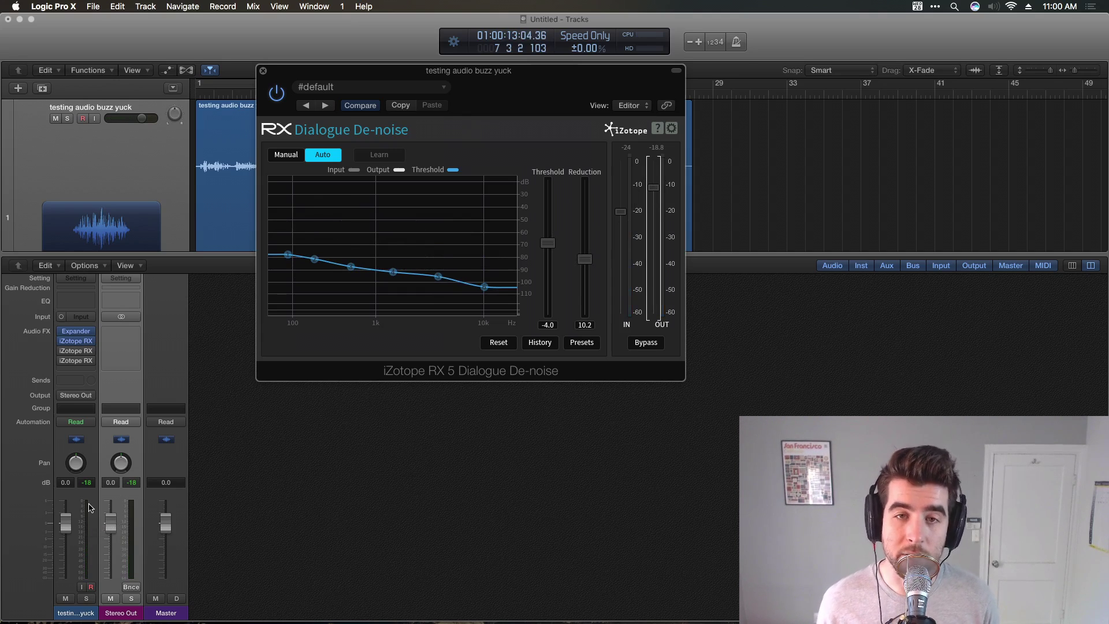
click(262, 71)
Set the first De-noise output to 4.4 dB and move playback near the start.
click(73, 354)
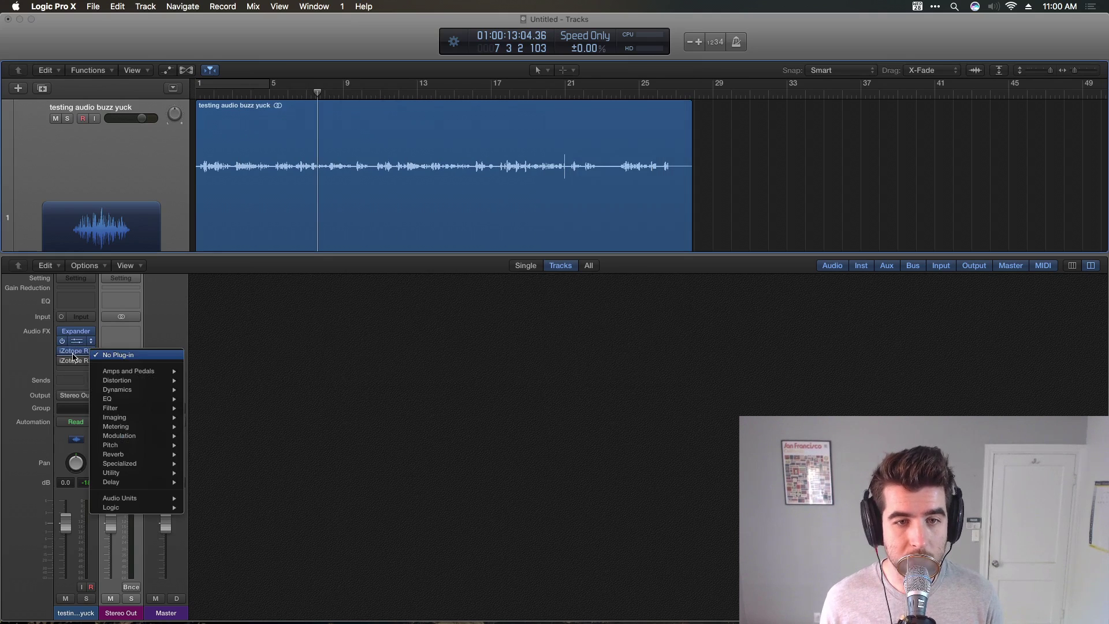
click(74, 355)
click(76, 351)
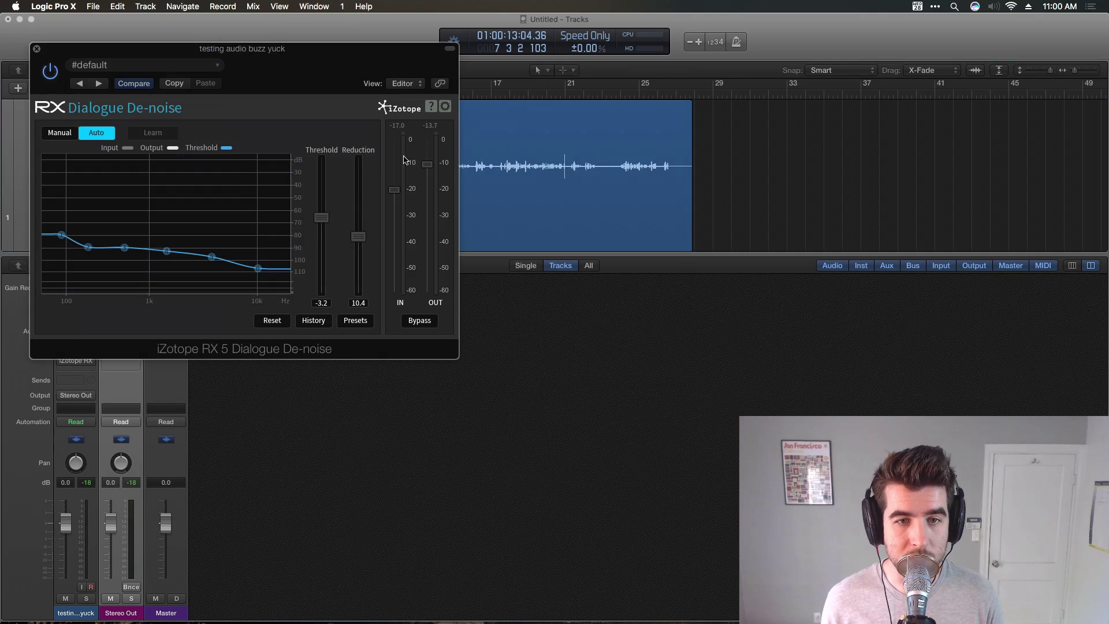
drag(427, 164, 427, 167)
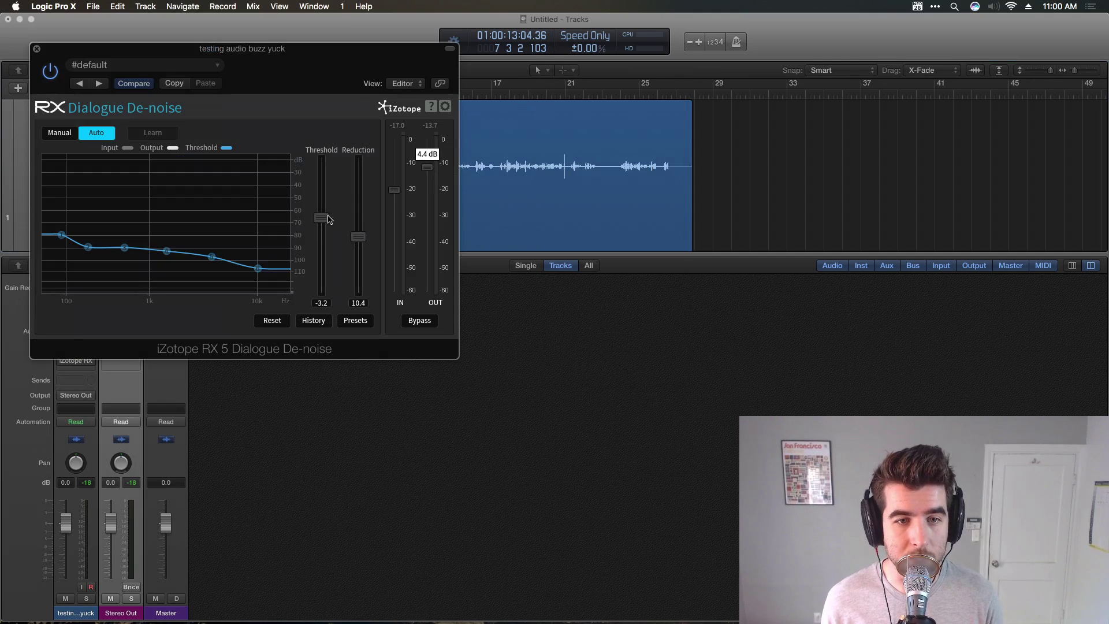
click(36, 48)
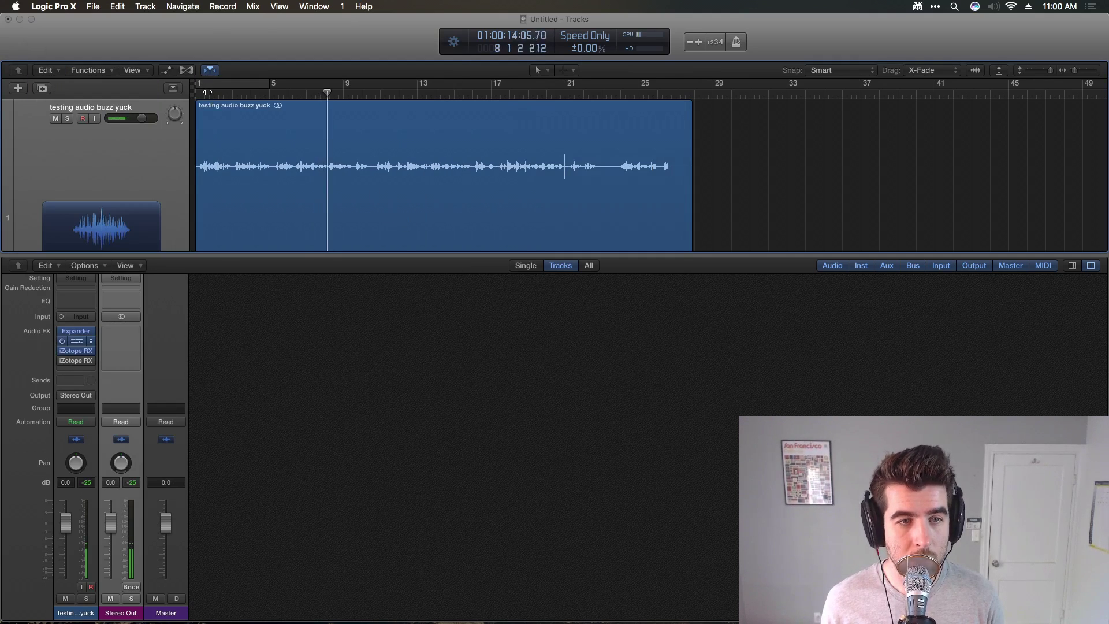
click(206, 84)
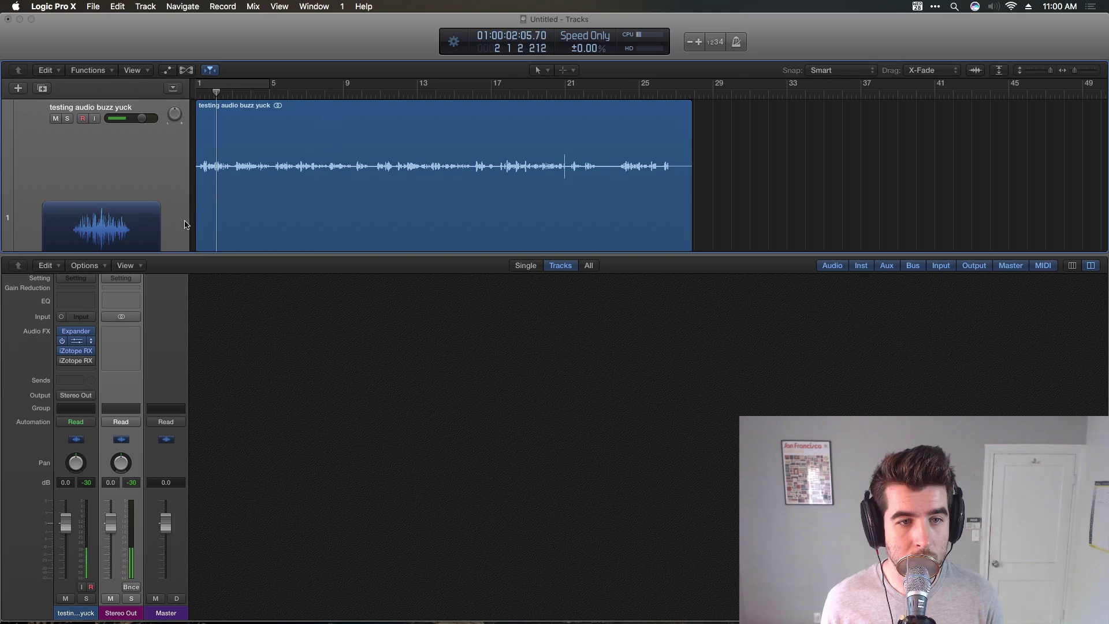
Raise the second De-noise reduction to 6.7 and its output to 2.0 dB.
click(73, 363)
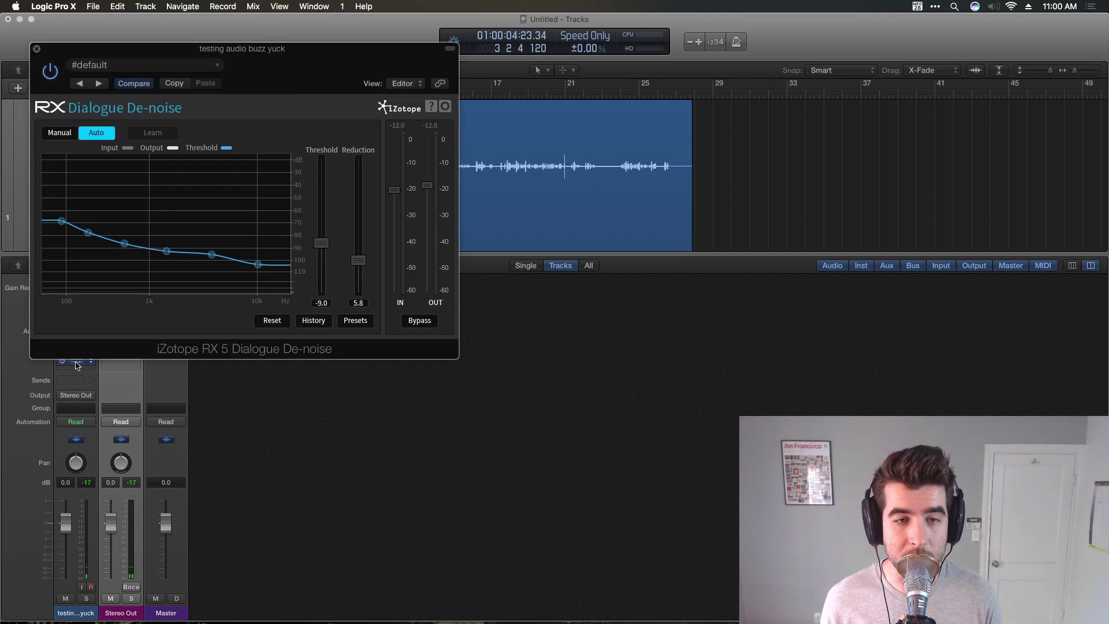
drag(355, 266, 356, 261)
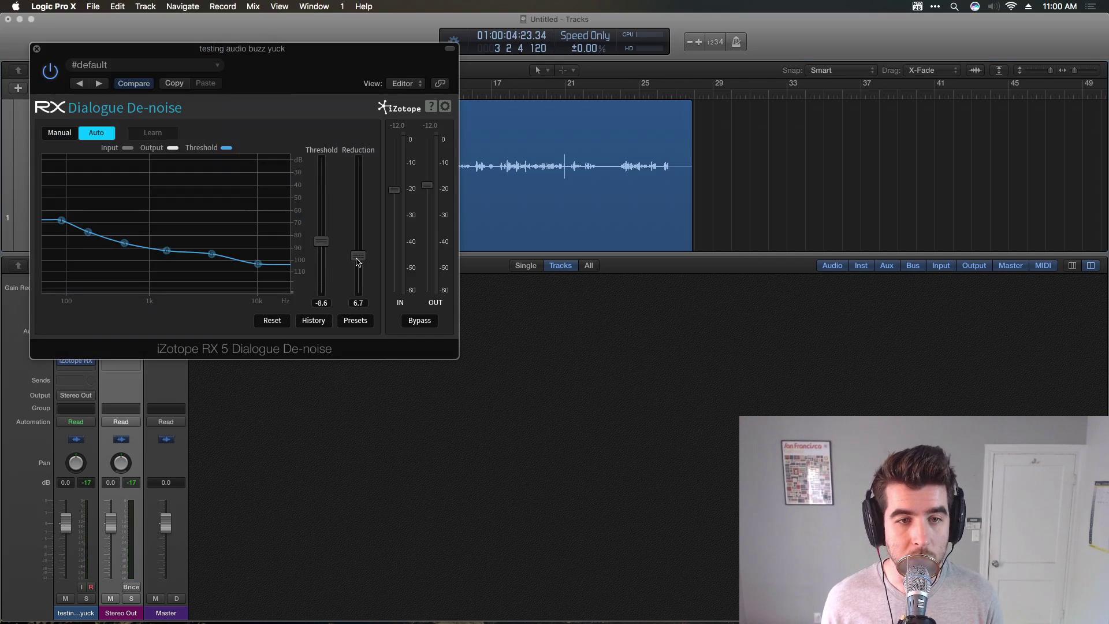
mouse_move(432, 188)
drag(431, 187, 432, 182)
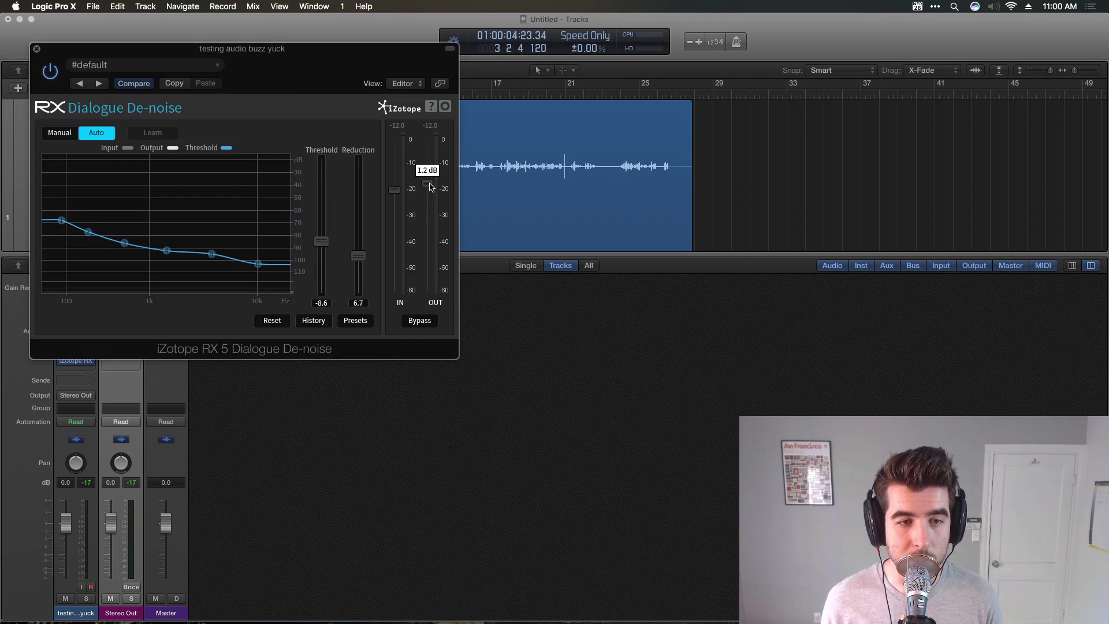
drag(190, 56, 704, 104)
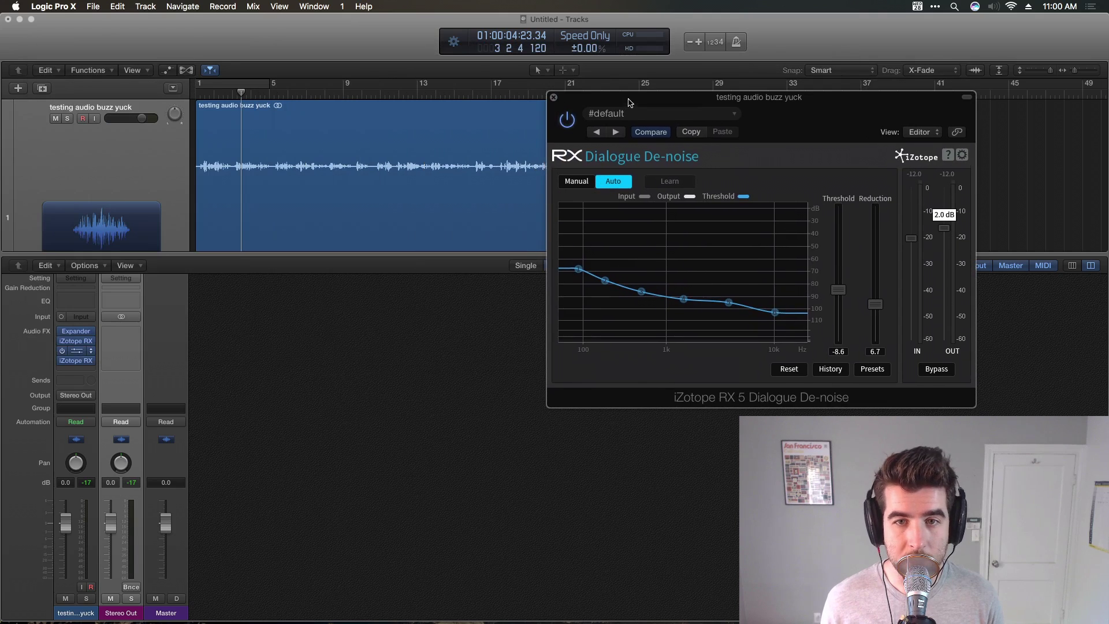
Replay the dialogue from the start and set the third De-noise to -6.0 threshold, 8.7 reduction.
click(553, 99)
key(Return)
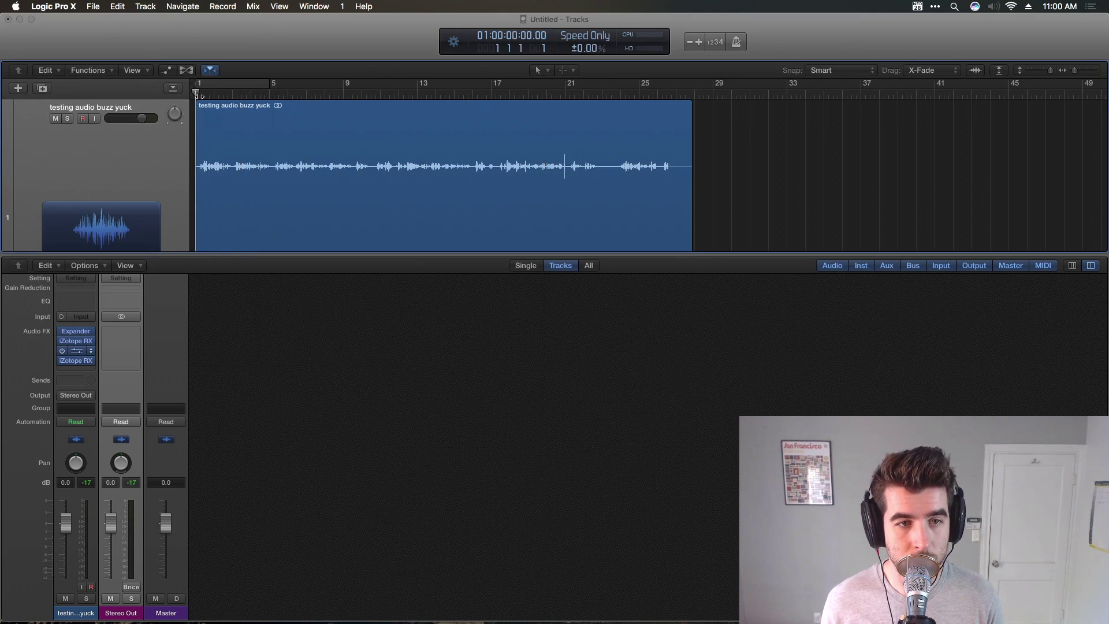
key(space)
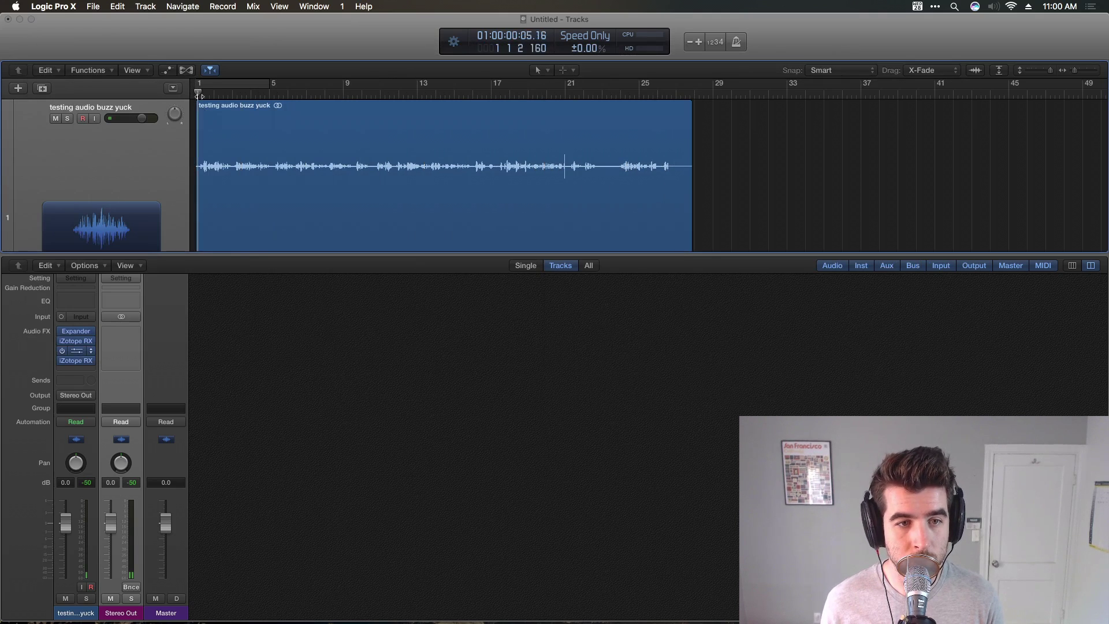
click(77, 360)
drag(838, 292, 875, 294)
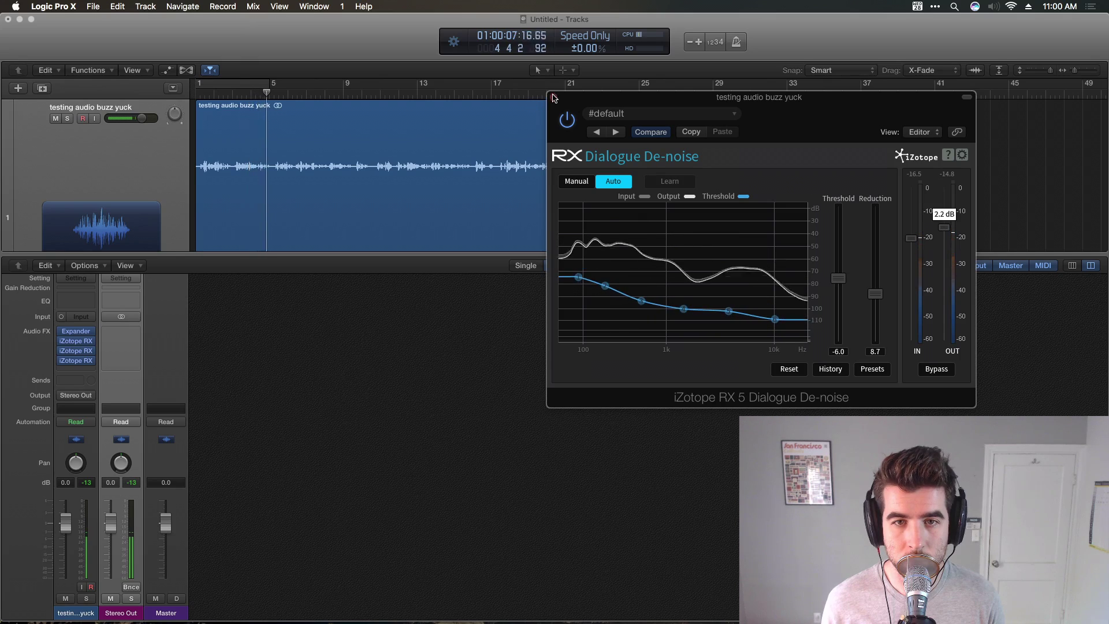
Bypass effects to compare the sound from the start, then close the De-noise window.
mouse_move(69, 334)
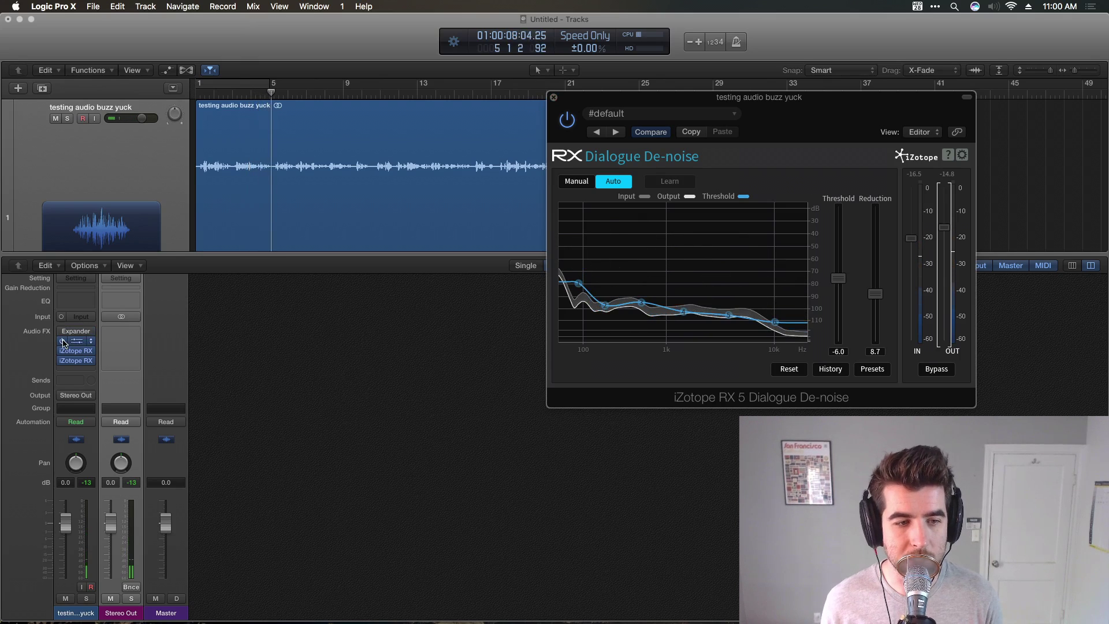
click(62, 360)
key(Return)
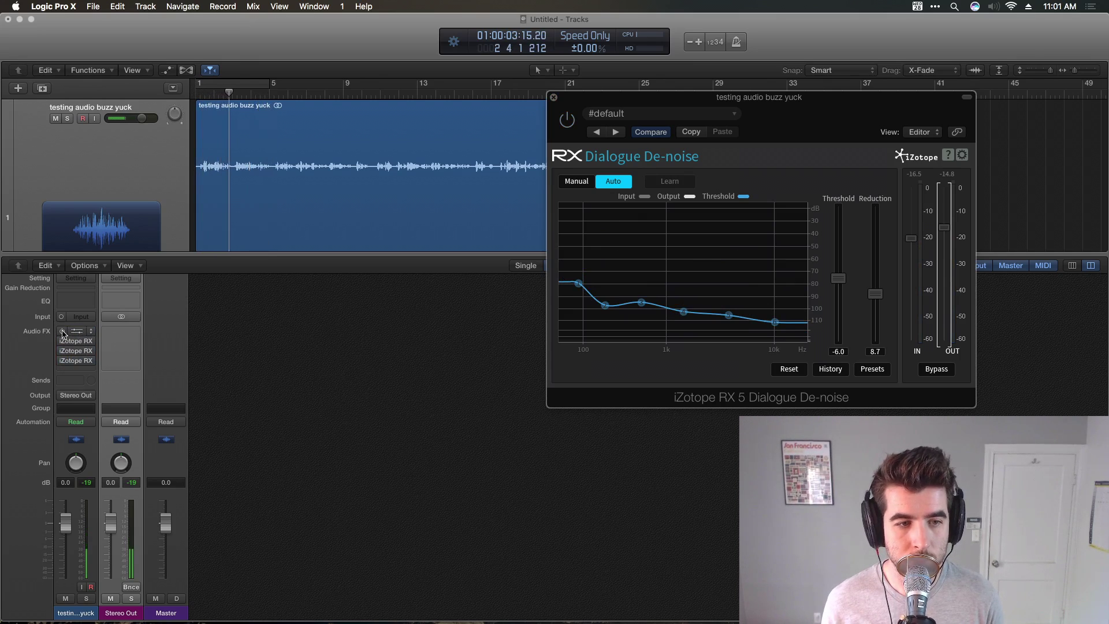
click(62, 343)
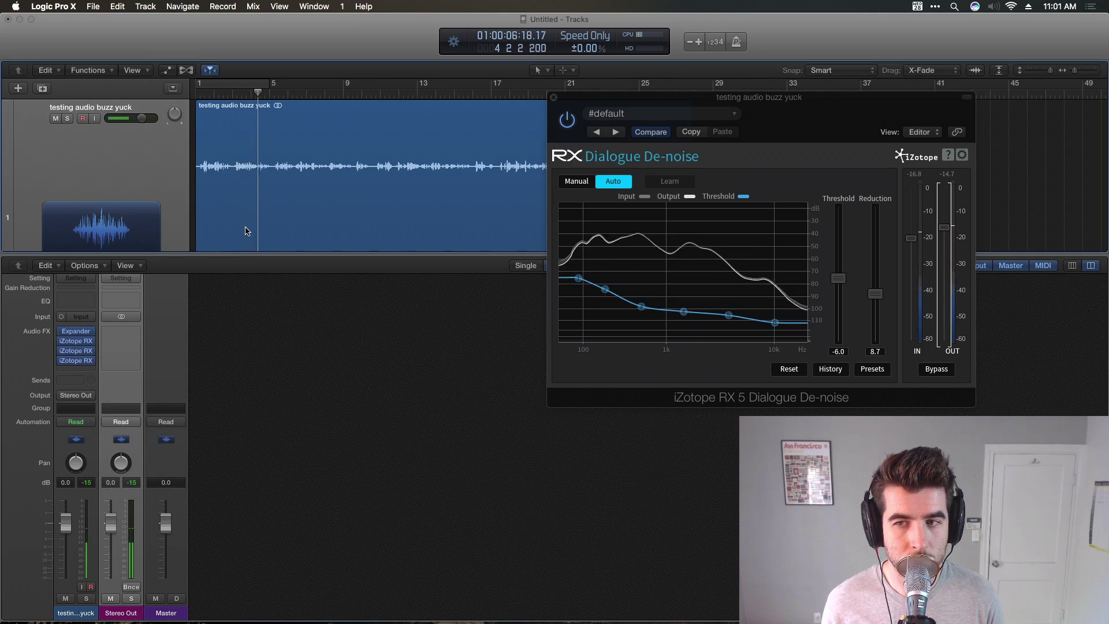
click(554, 99)
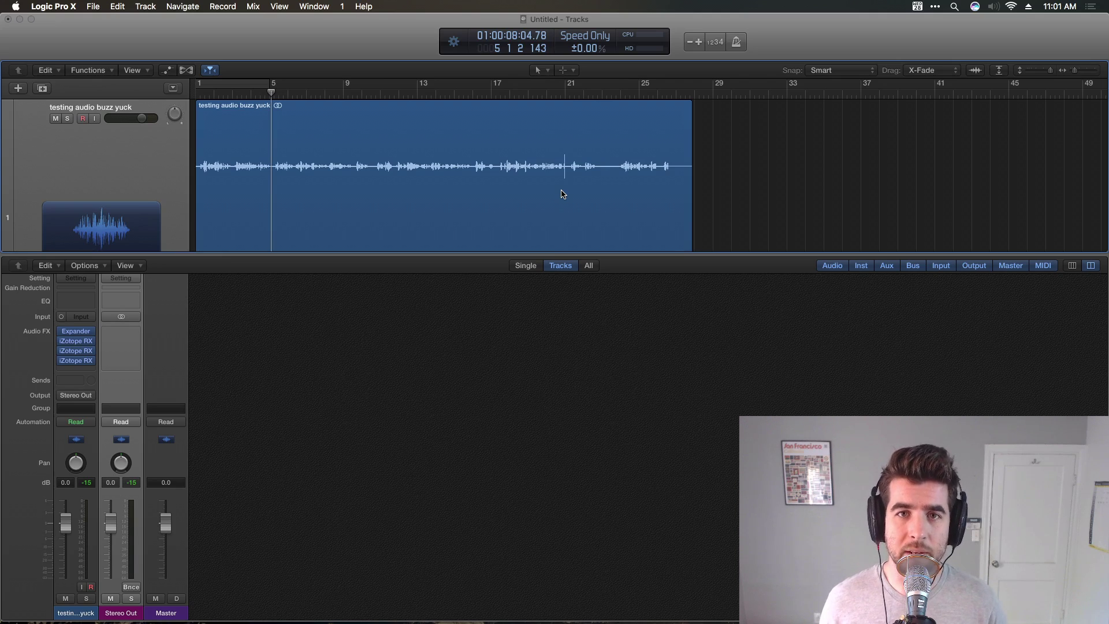
key(super+Tab)
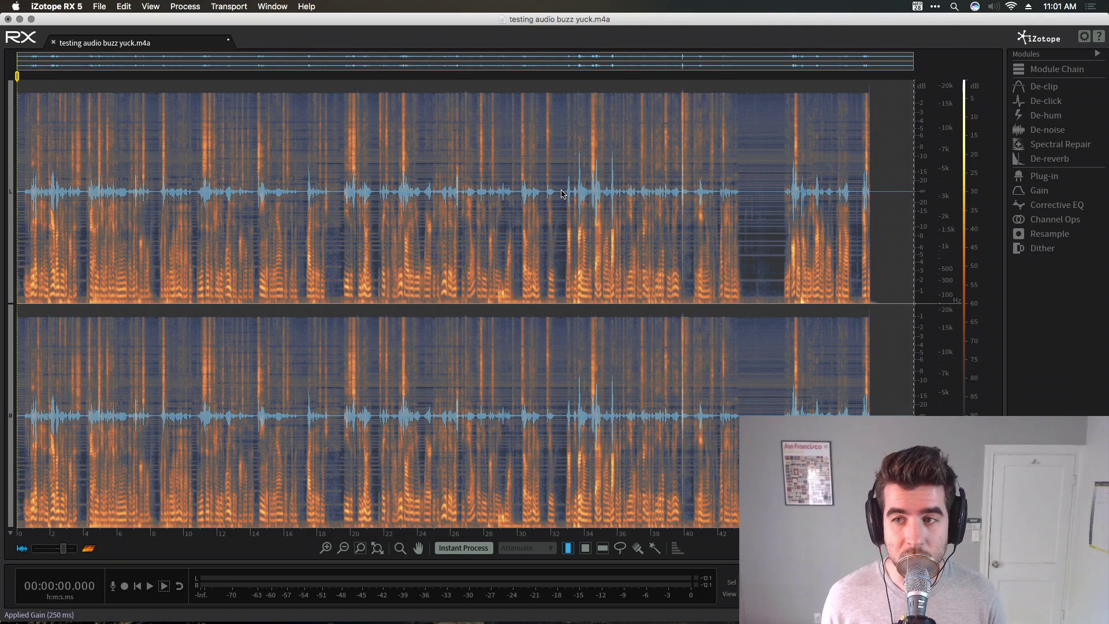
key(super+Tab)
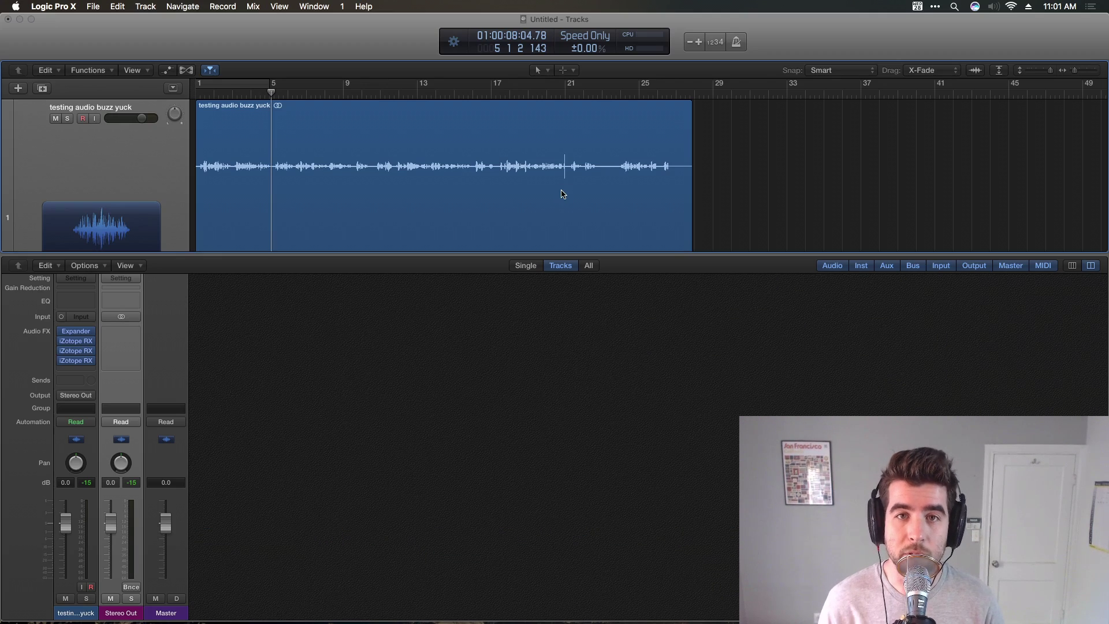